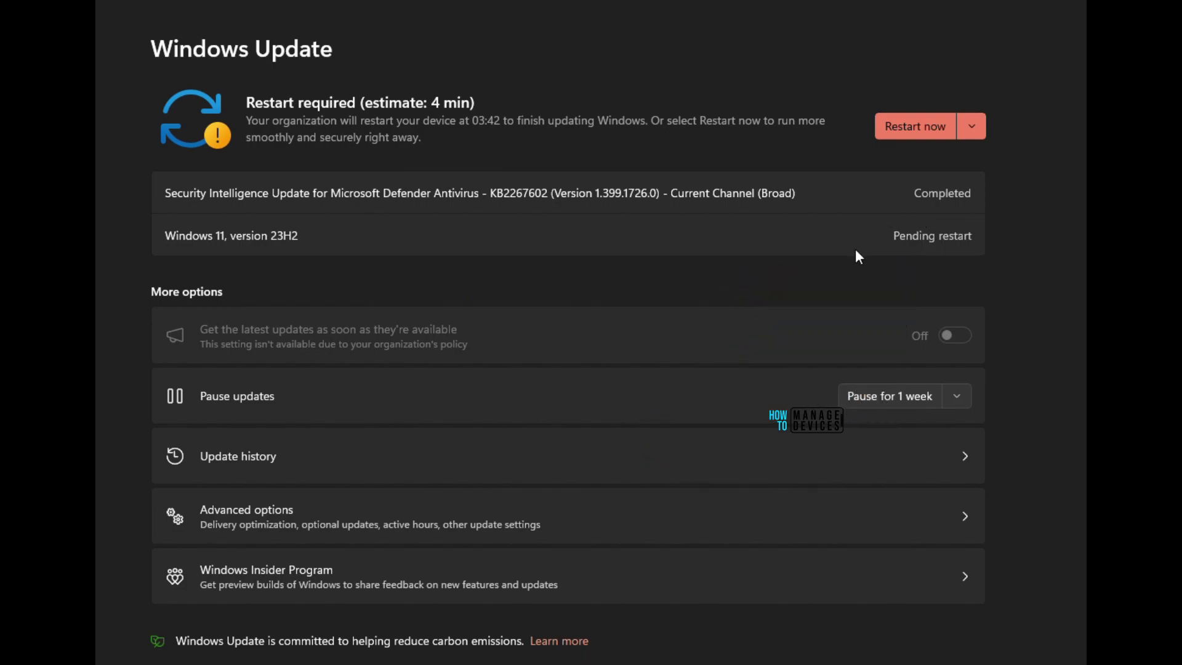
Step: Restart via the Restart now menu, then highlight the Windows 11, version 23H2 entry in Update history
{"action": "left_click", "coordinate": [962, 470]}
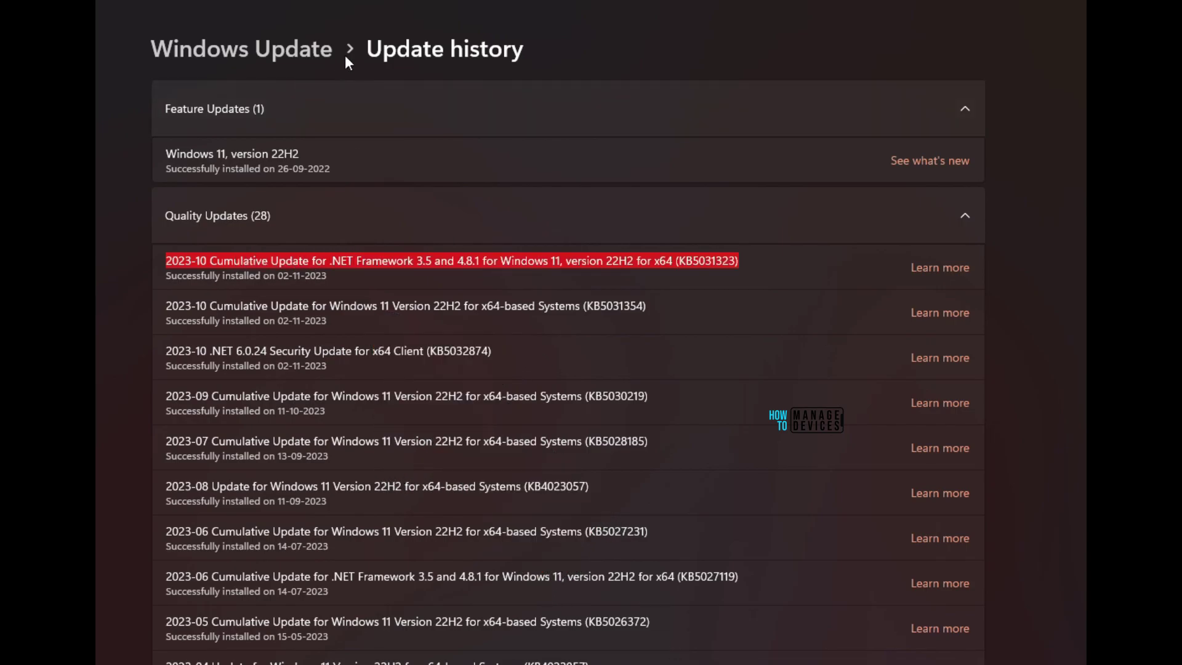
{"action": "left_click", "coordinate": [316, 51]}
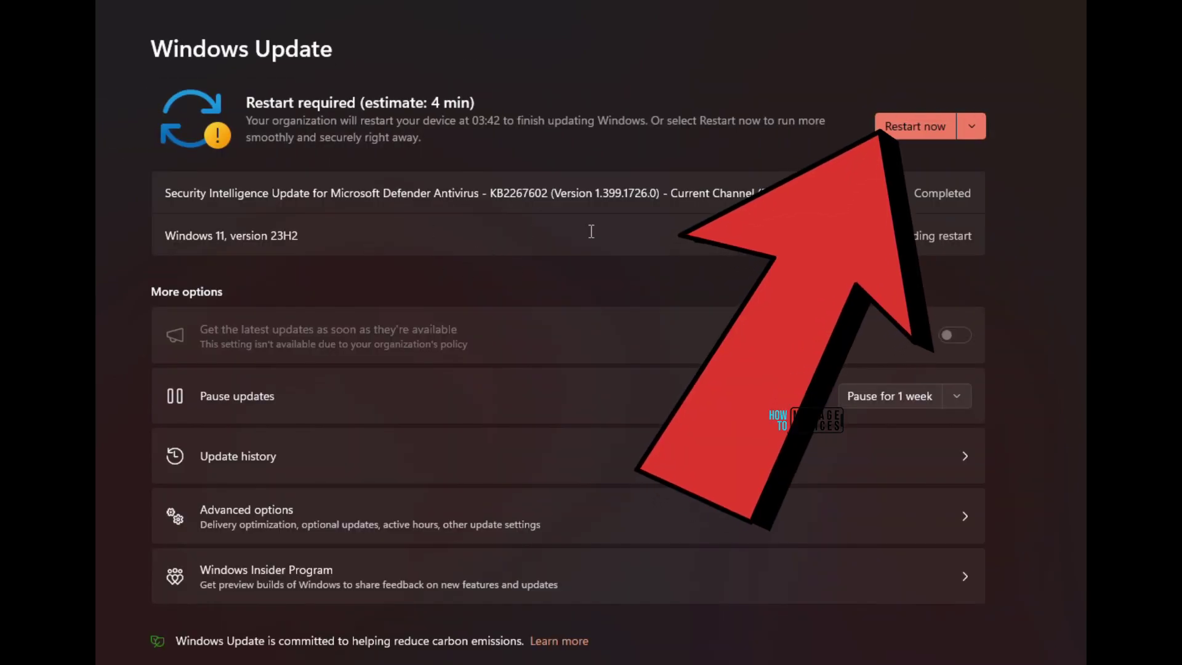
{"action": "left_click", "coordinate": [971, 128]}
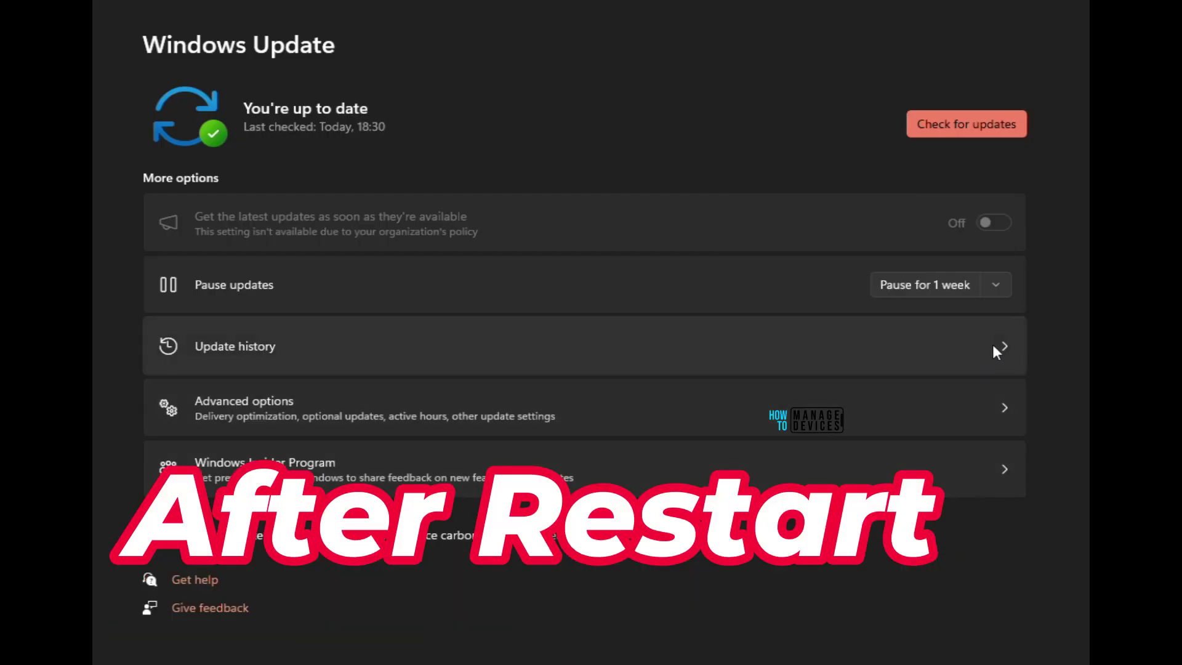
{"action": "left_click", "coordinate": [1004, 348]}
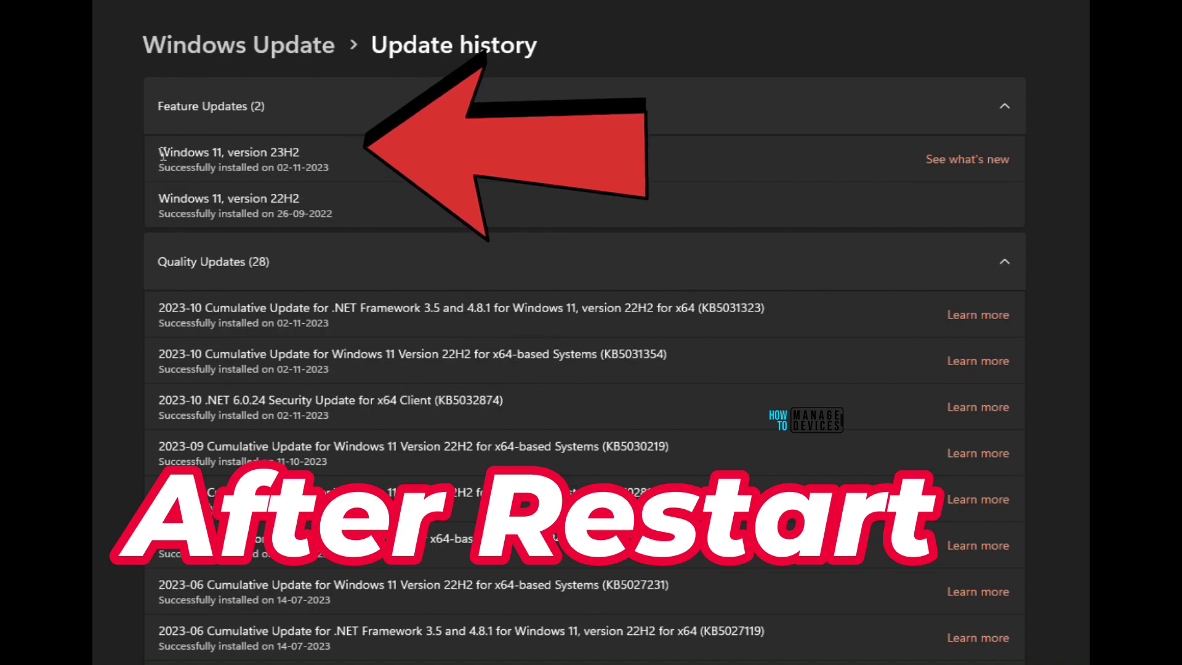
{"action": "left_click_drag", "start_coordinate": [160, 153], "coordinate": [301, 154]}
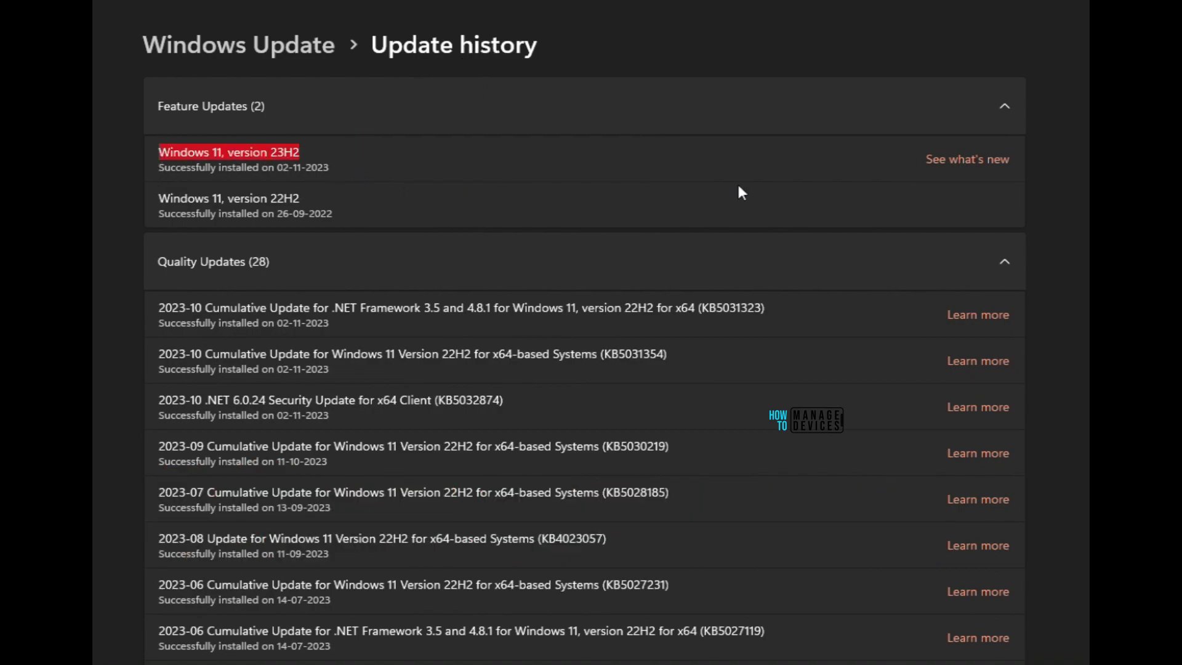
Step: Open the 23H2 What's new tips, move the window, page ahead through tips, and close it
{"action": "left_click", "coordinate": [961, 161]}
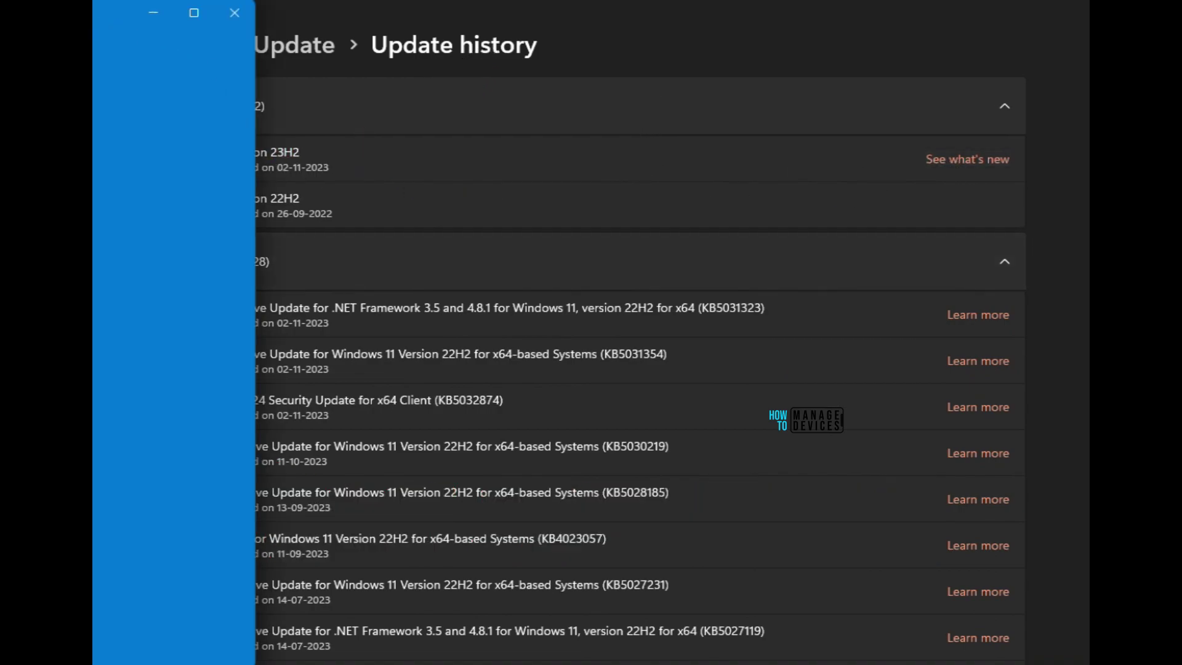
{"action": "mouse_move", "coordinate": [453, 55]}
{"action": "left_mouse_down"}
{"action": "mouse_move", "coordinate": [501, 24]}
{"action": "mouse_move", "coordinate": [497, 6]}
{"action": "left_mouse_up"}
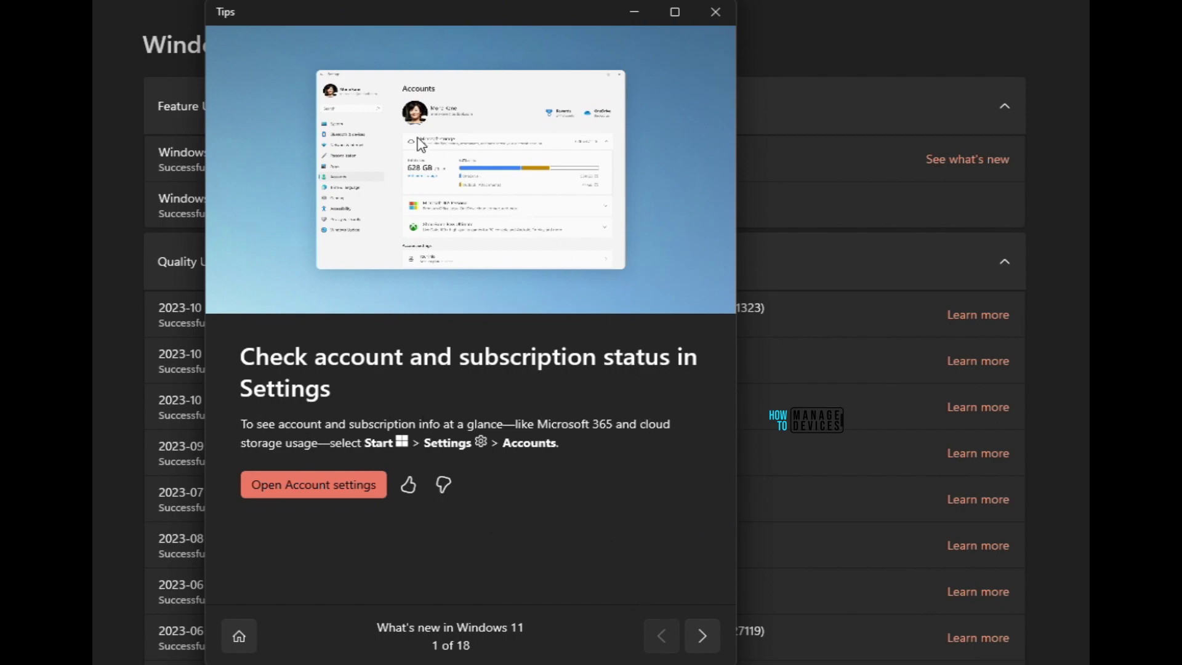
{"action": "double_click", "coordinate": [703, 638]}
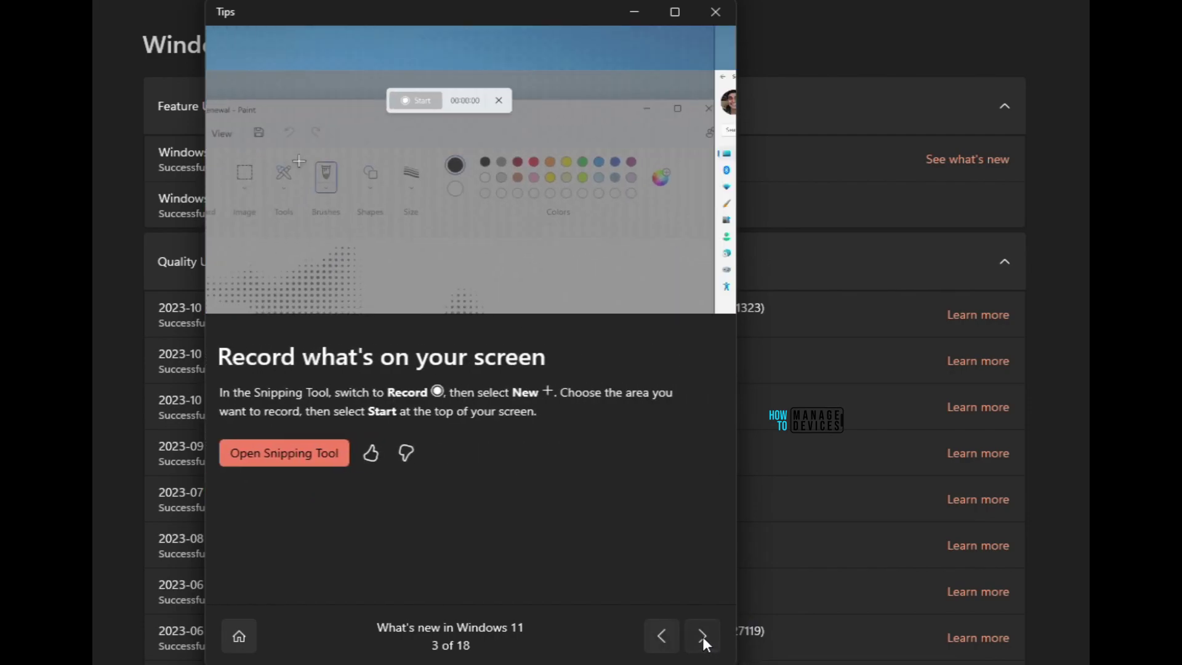
{"action": "left_click", "coordinate": [703, 637]}
{"action": "left_click", "coordinate": [783, 245]}
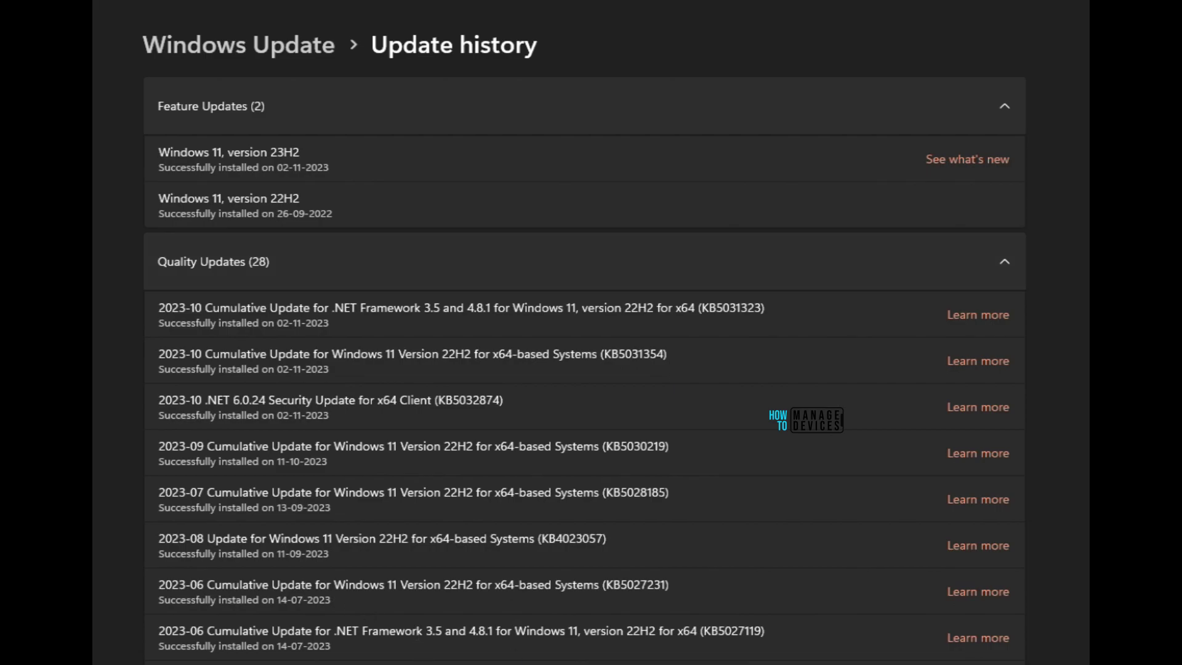
Step: Bring up the Win+X quick links menu and dismiss it
{"action": "key", "text": "super+x"}
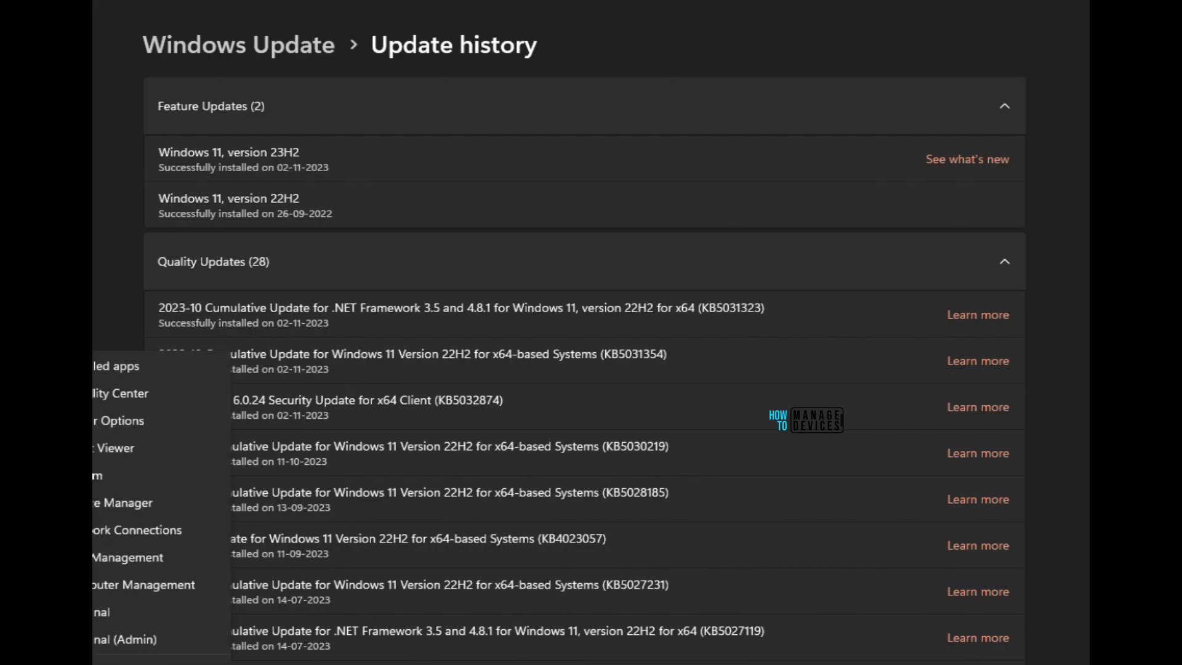
{"action": "key", "text": "Escape"}
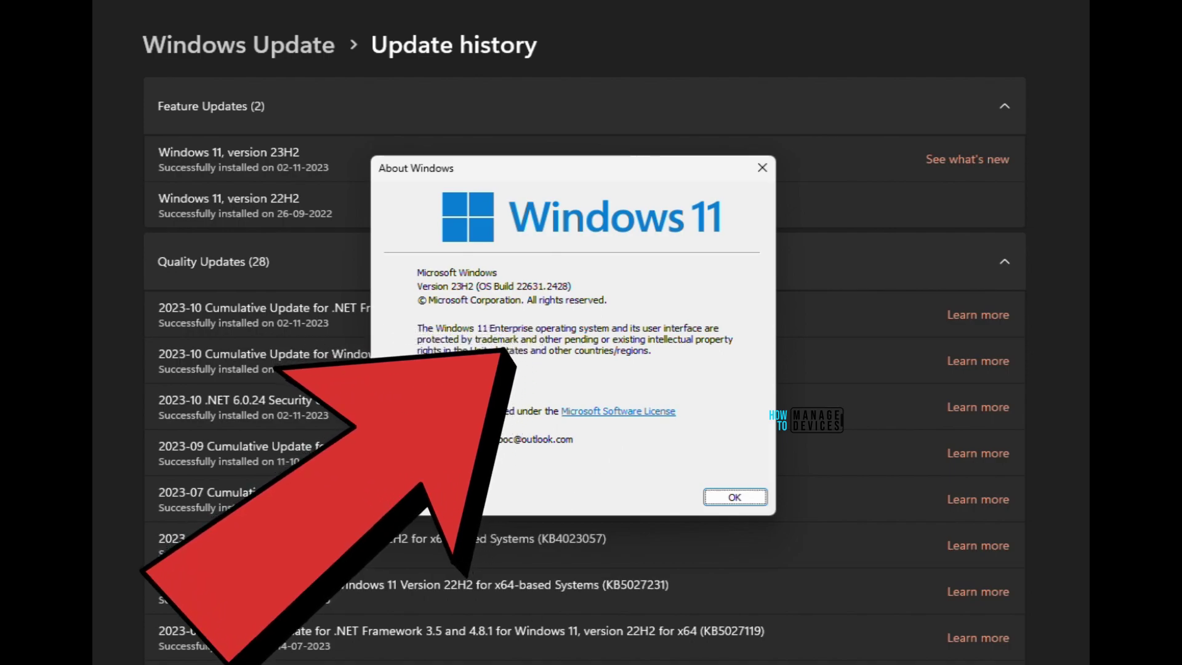
Step: Inspect BuildBranch, BuildGUID, BuildLab and CurrentBuildNumber 22631 under Windows NT\CurrentVersion
{"action": "key", "text": "super+x"}
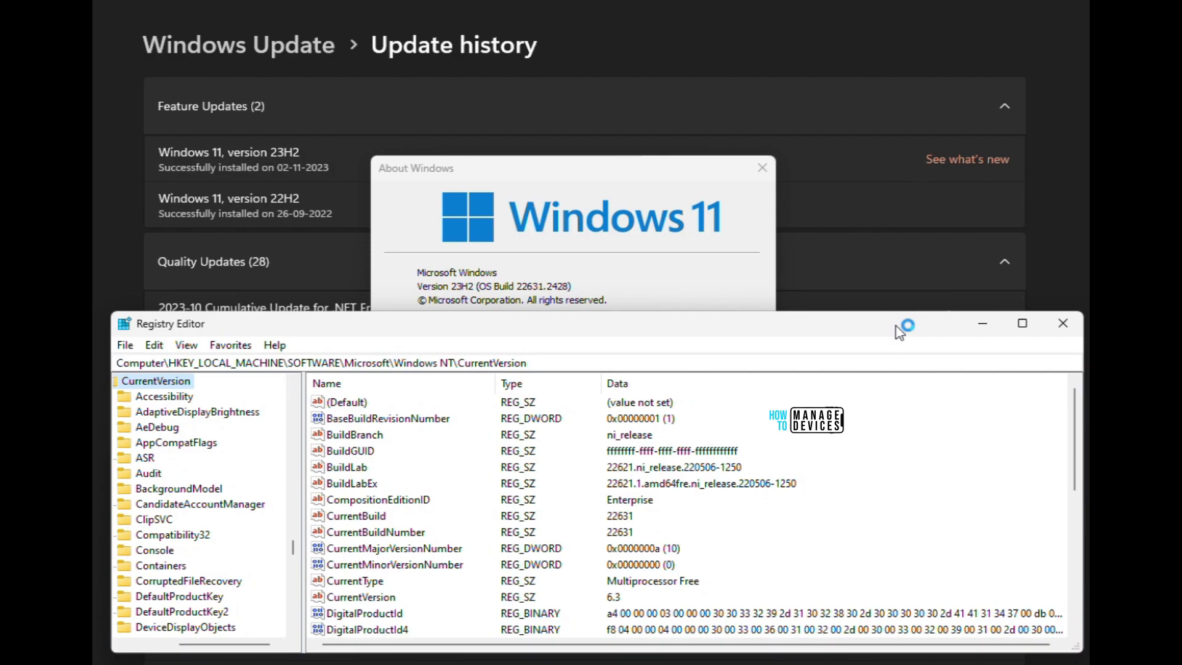
{"action": "left_click", "coordinate": [357, 436]}
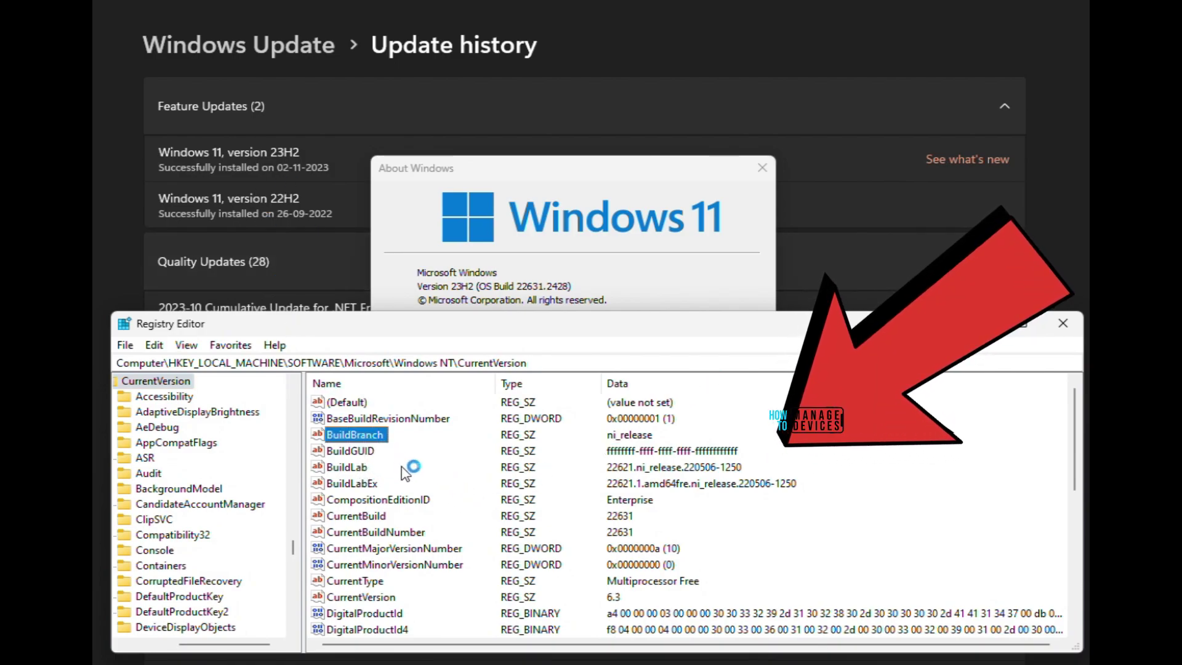
{"action": "left_click", "coordinate": [362, 452]}
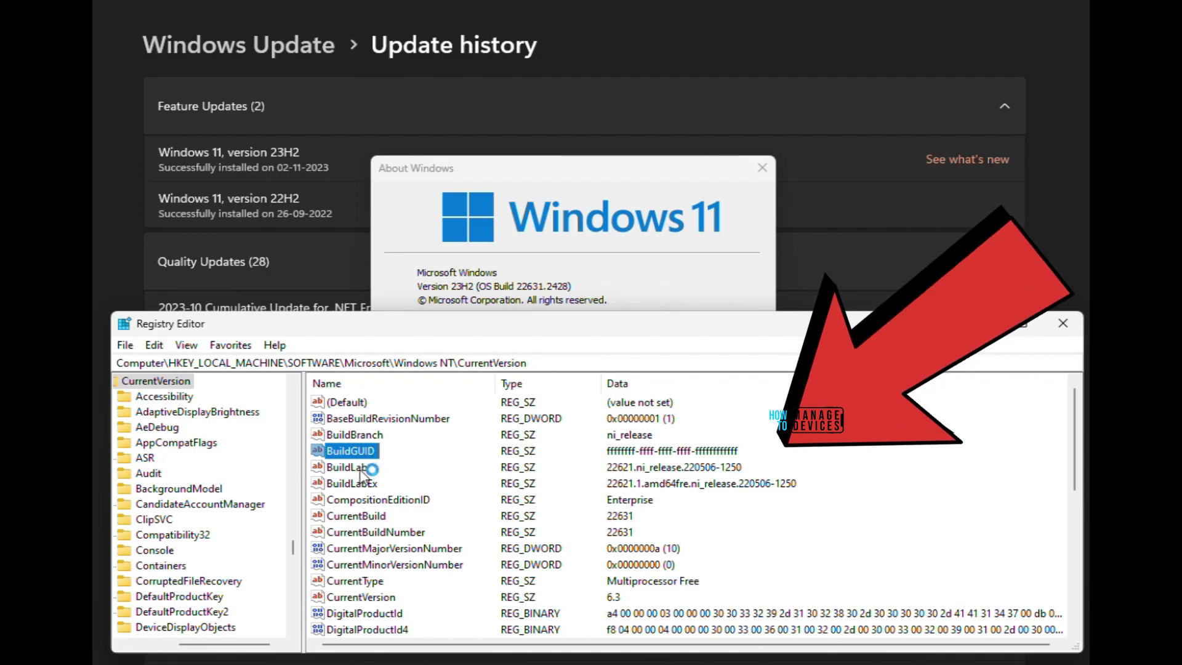
{"action": "left_click", "coordinate": [362, 468]}
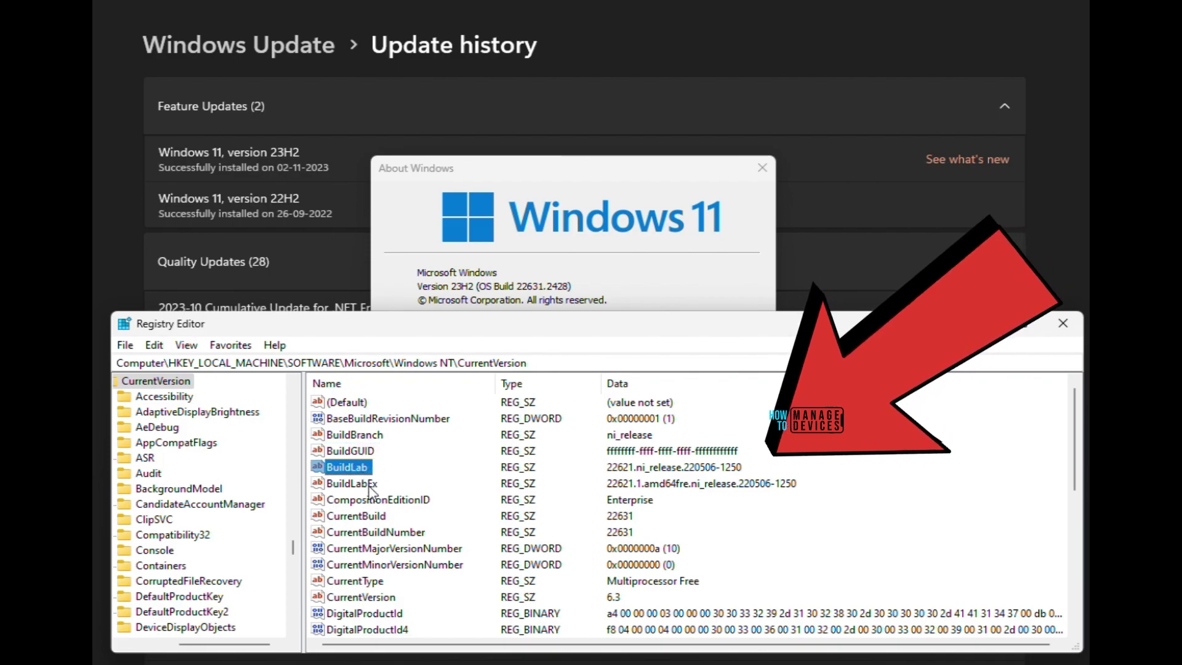
{"action": "left_click", "coordinate": [390, 533]}
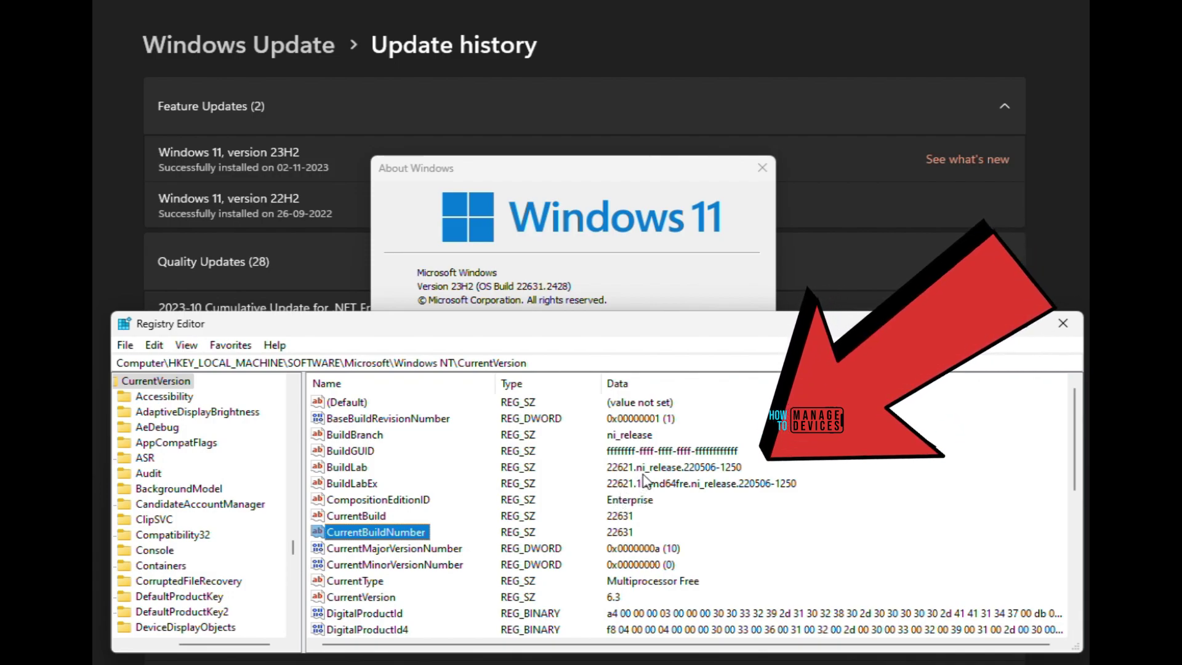
{"action": "scroll", "coordinate": [646, 481], "scroll_direction": "down", "scroll_amount": 3}
{"action": "double_click", "coordinate": [347, 499]}
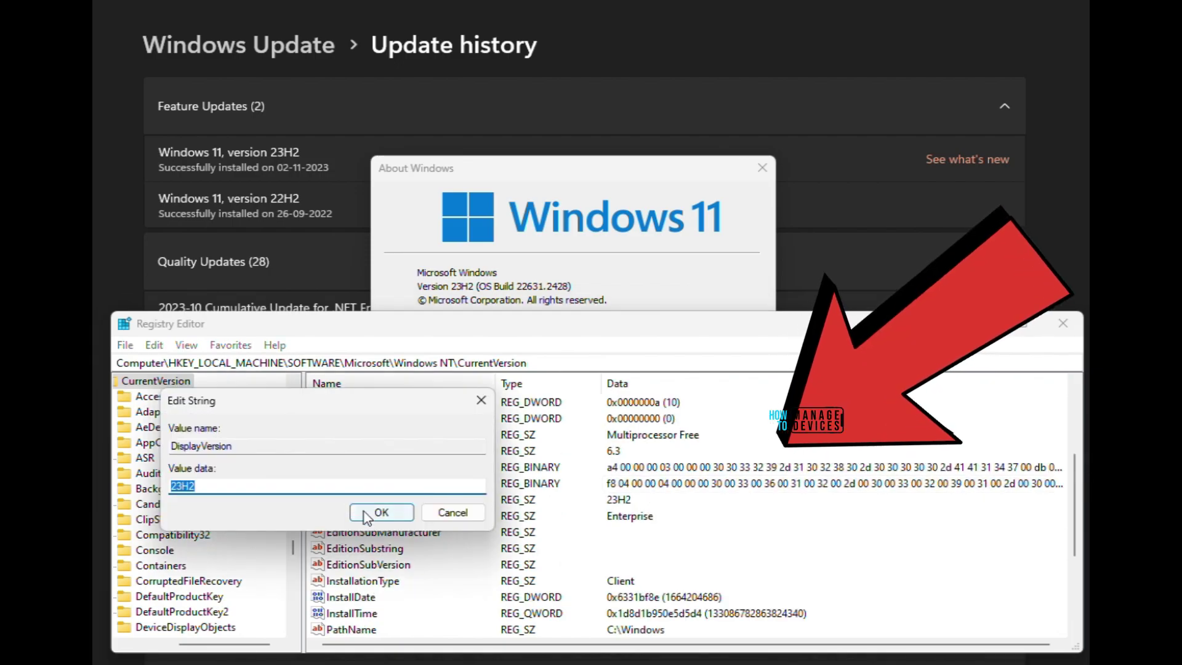
{"action": "left_click", "coordinate": [446, 516]}
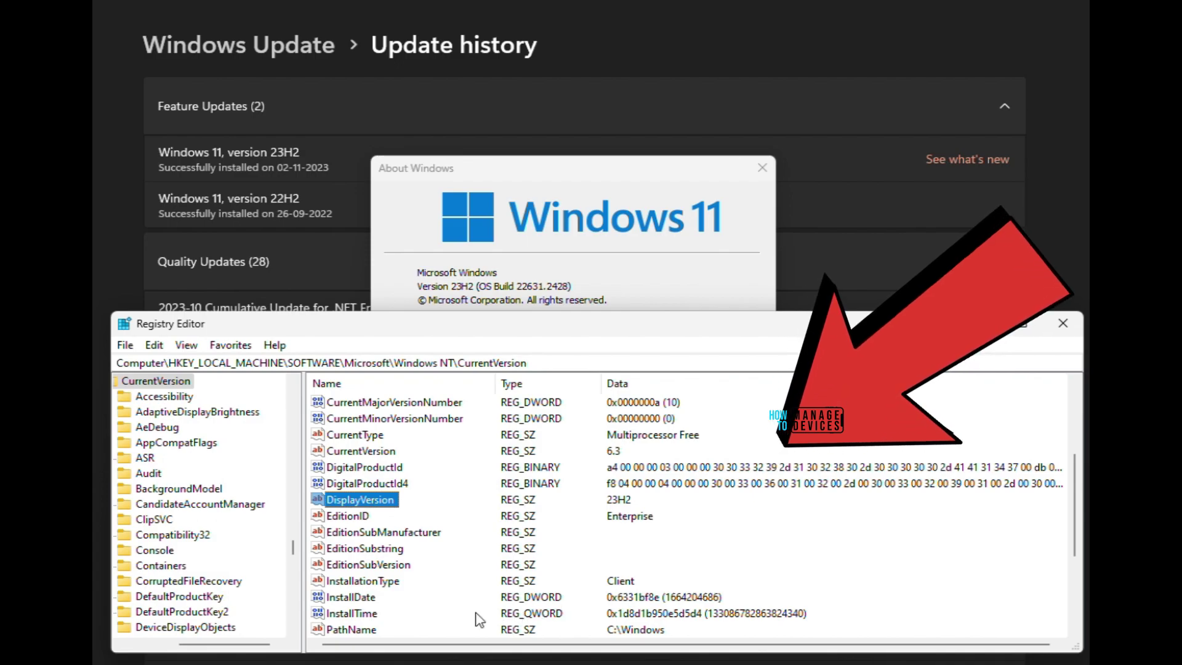
{"action": "double_click", "coordinate": [360, 599]}
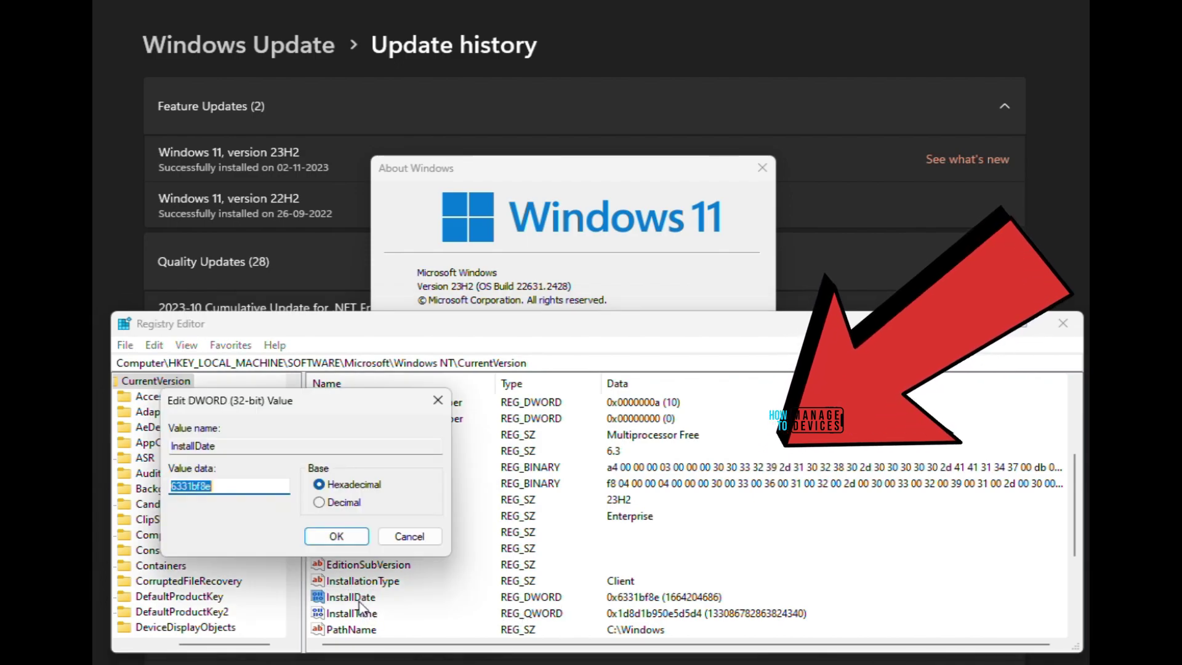
{"action": "left_click", "coordinate": [333, 505]}
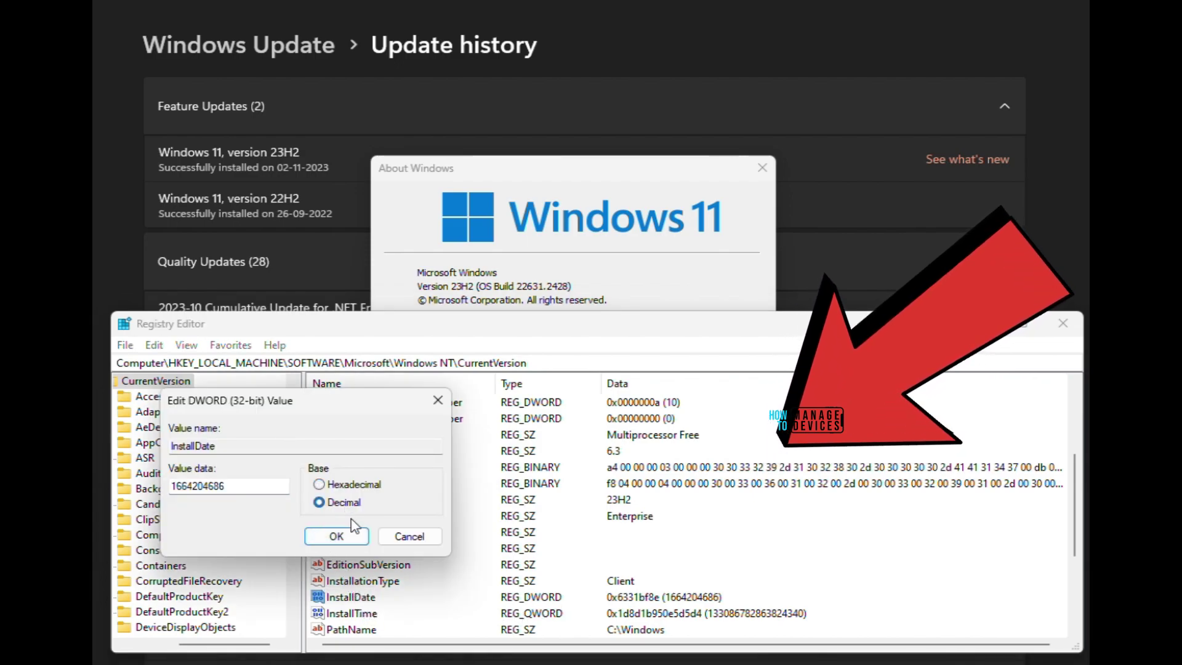
{"action": "left_click", "coordinate": [413, 538]}
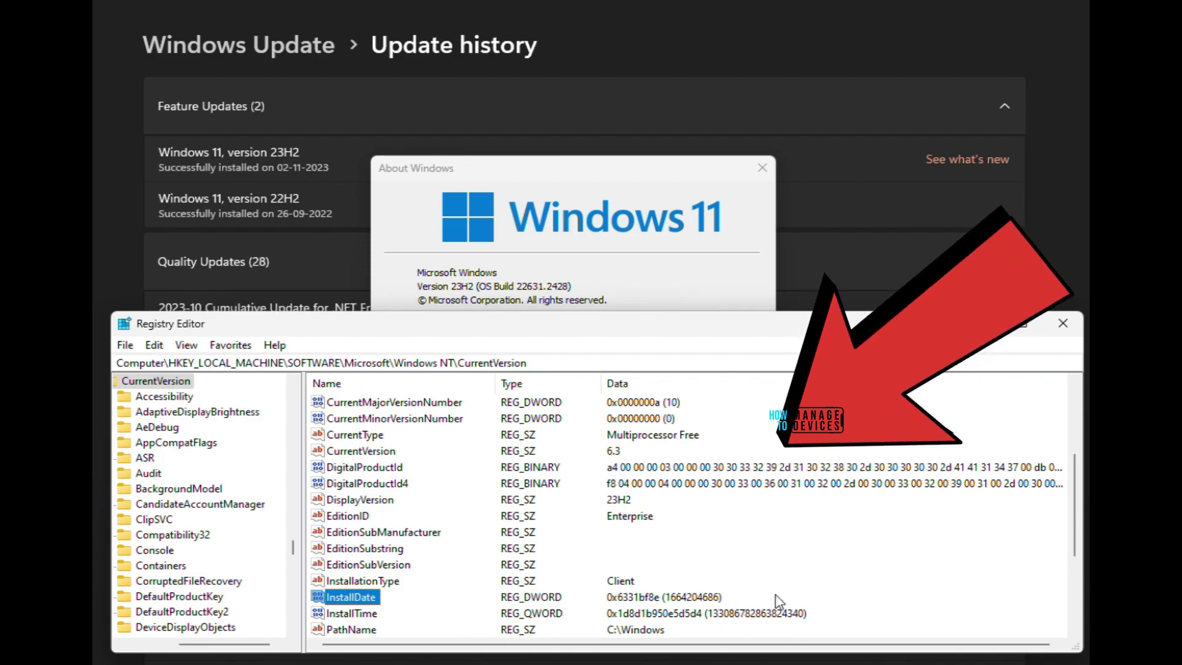
{"action": "scroll", "coordinate": [779, 600], "scroll_direction": "up", "scroll_amount": 2}
{"action": "scroll", "coordinate": [781, 603], "scroll_direction": "up", "scroll_amount": 1}
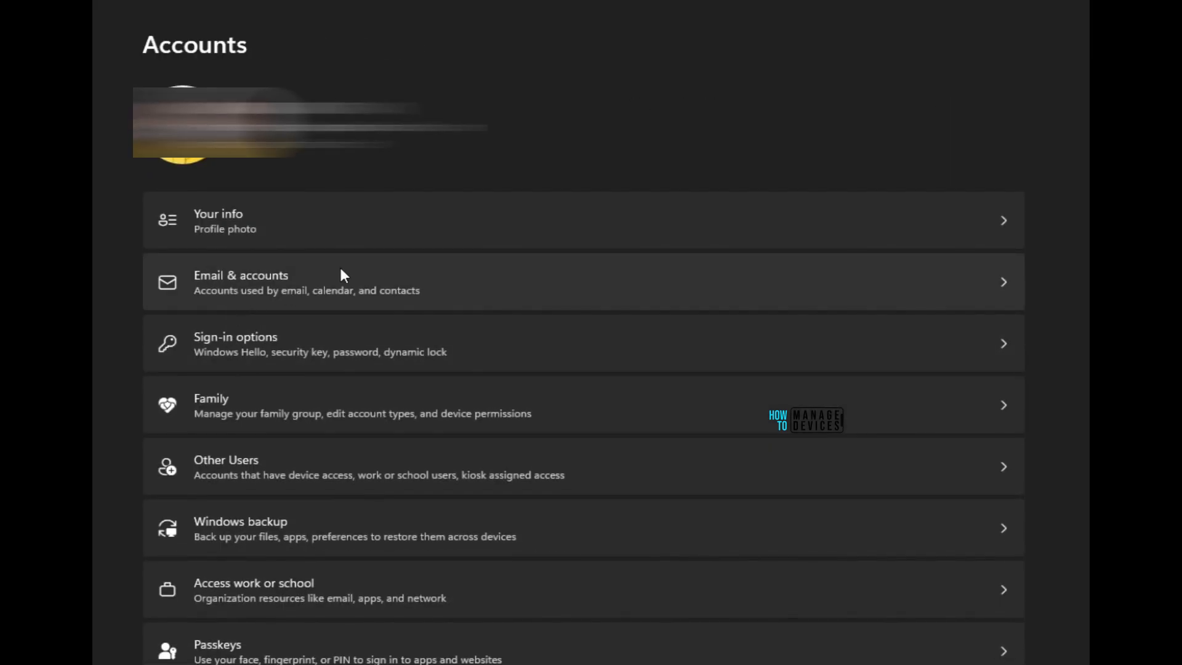
Step: Open the account's profile info page in Settings
{"action": "left_click", "coordinate": [338, 236]}
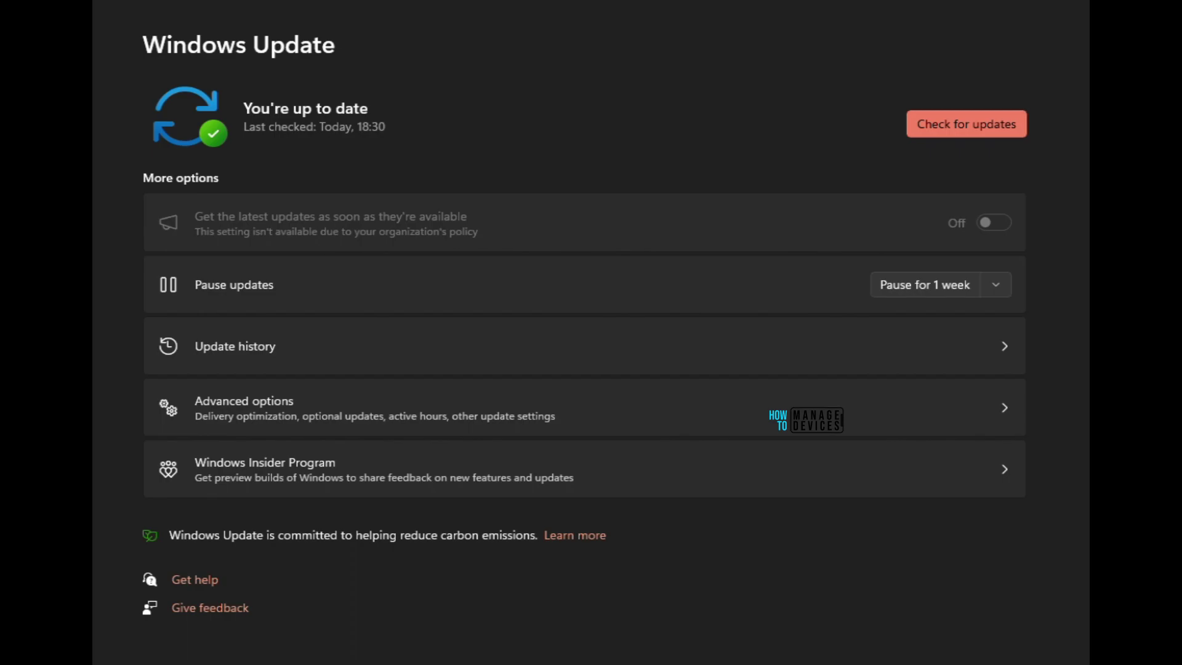
{"action": "key", "text": "super"}
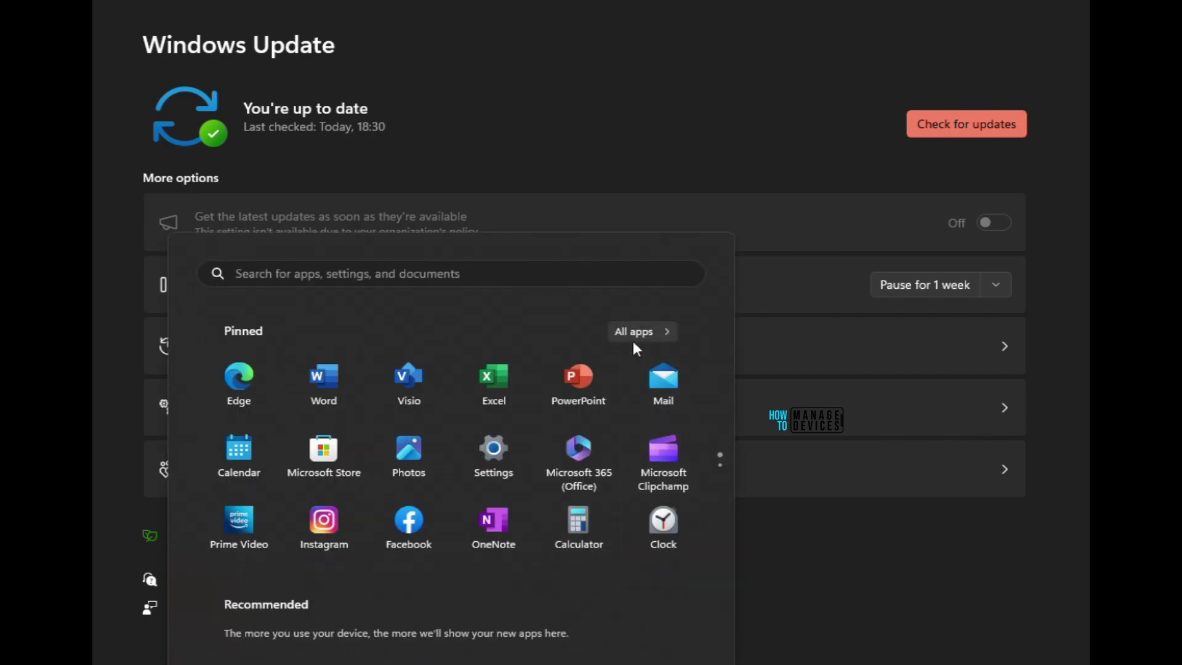
{"action": "left_click", "coordinate": [641, 333]}
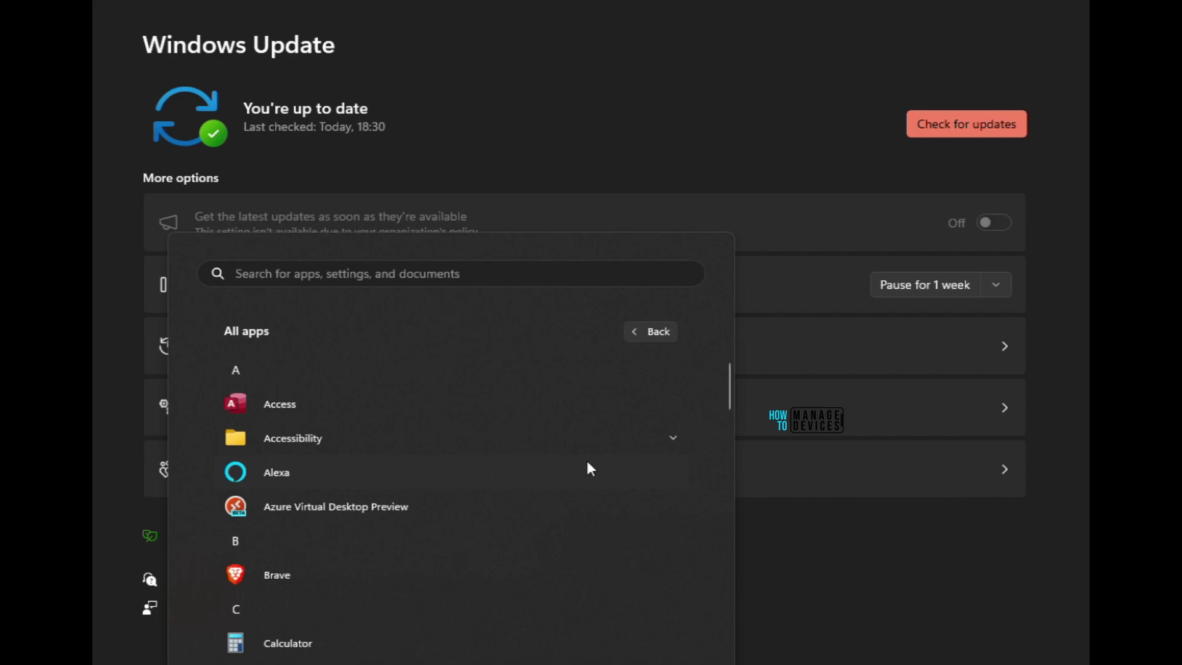
{"action": "left_click", "coordinate": [650, 331]}
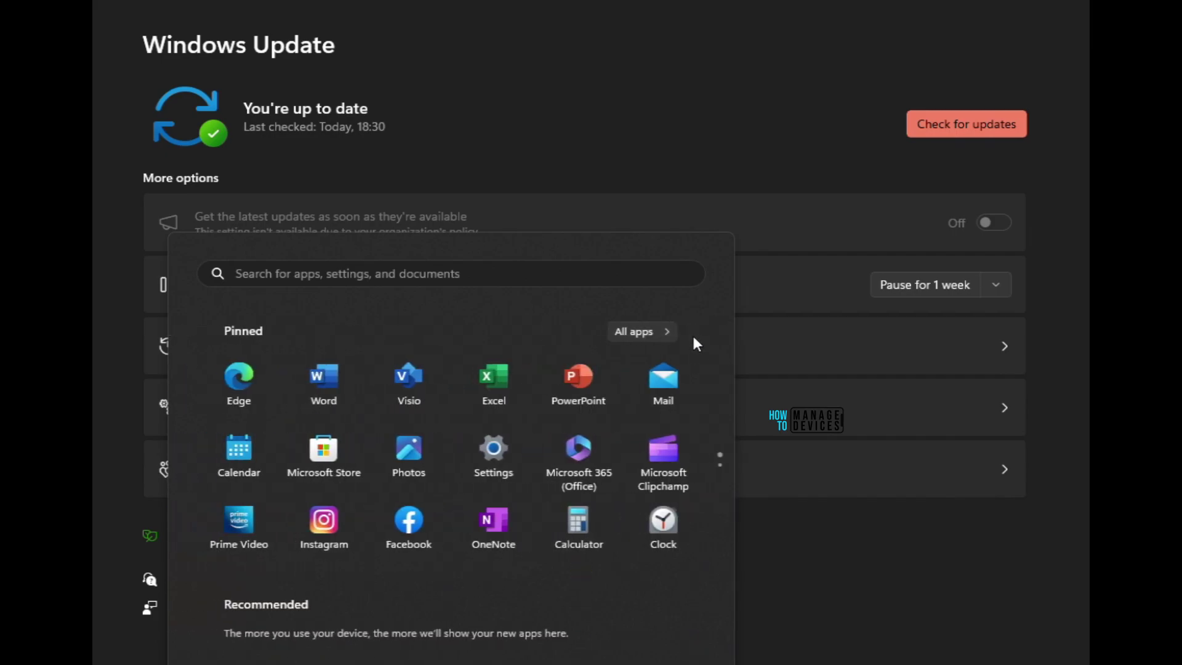
{"action": "left_click", "coordinate": [723, 136]}
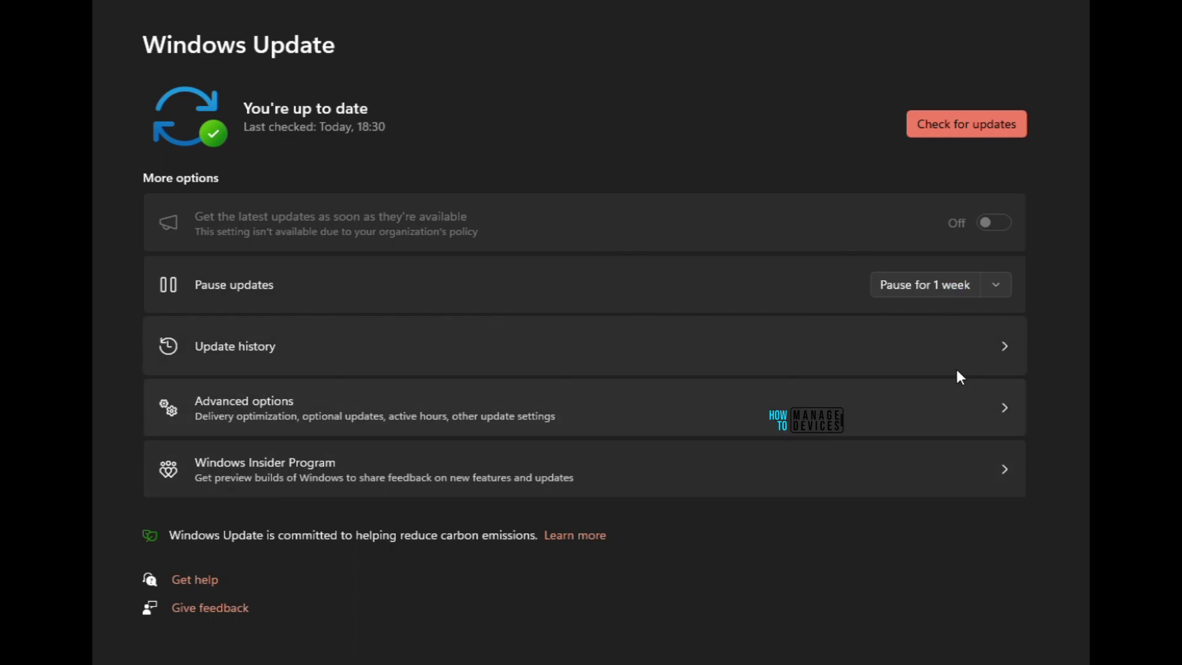
Step: In Update history, highlight the Windows 11, version 23H2 entry and view its What's new tips
{"action": "left_click", "coordinate": [999, 347]}
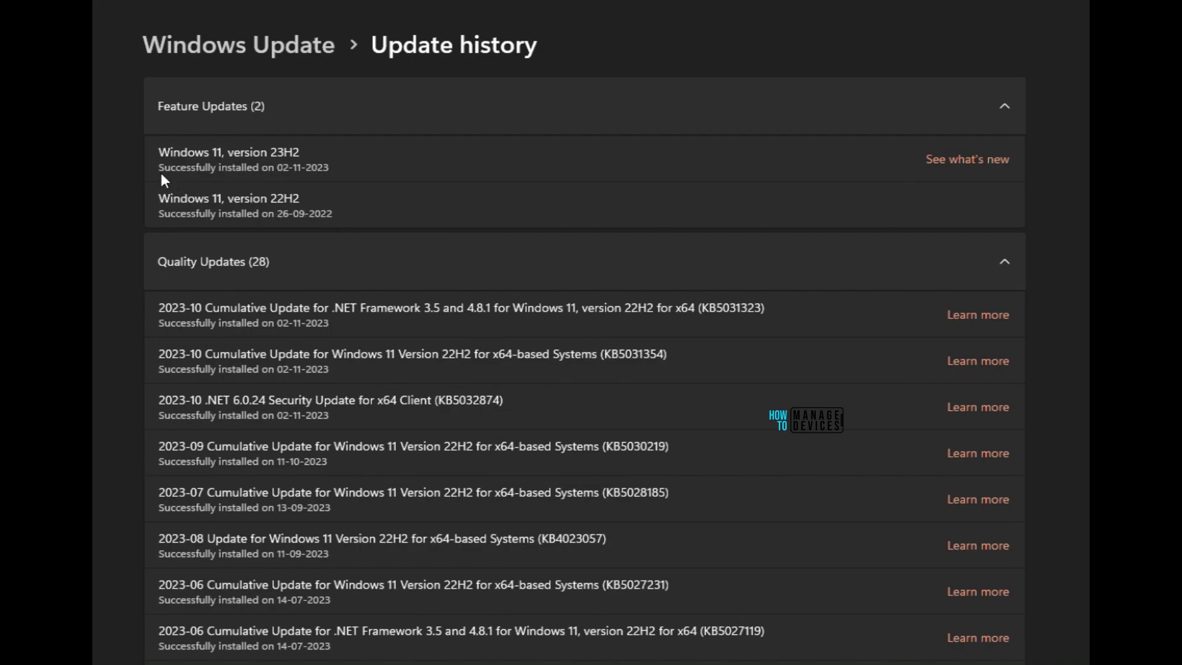
{"action": "left_click_drag", "start_coordinate": [160, 154], "coordinate": [306, 161]}
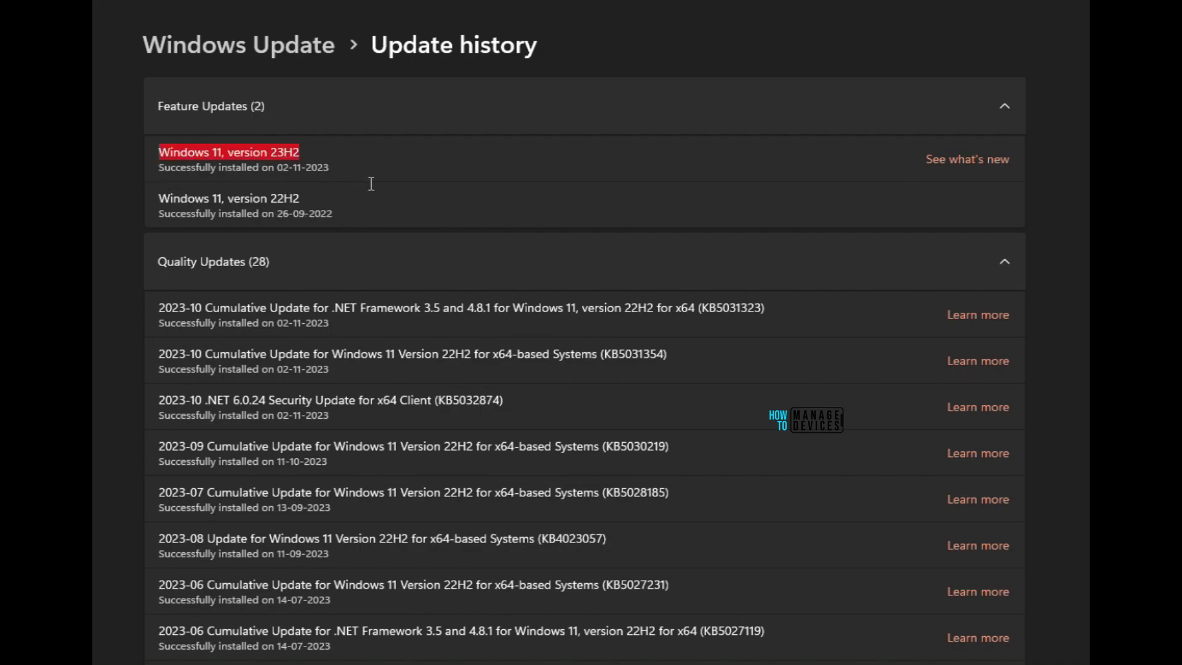
{"action": "left_click", "coordinate": [961, 162]}
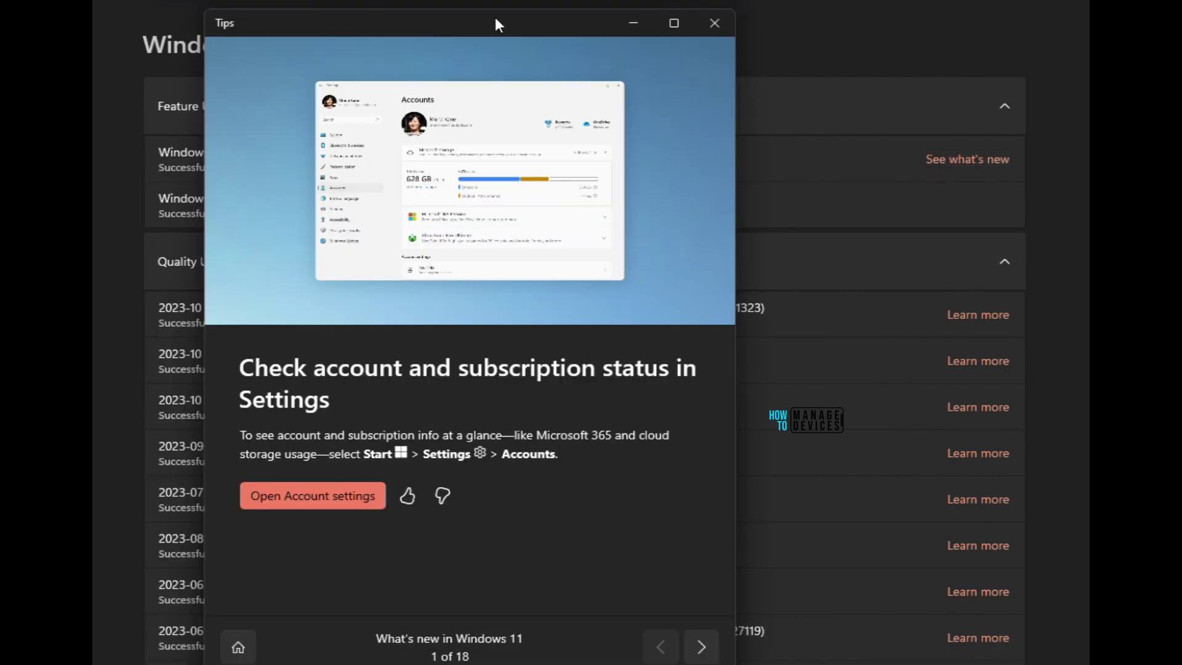